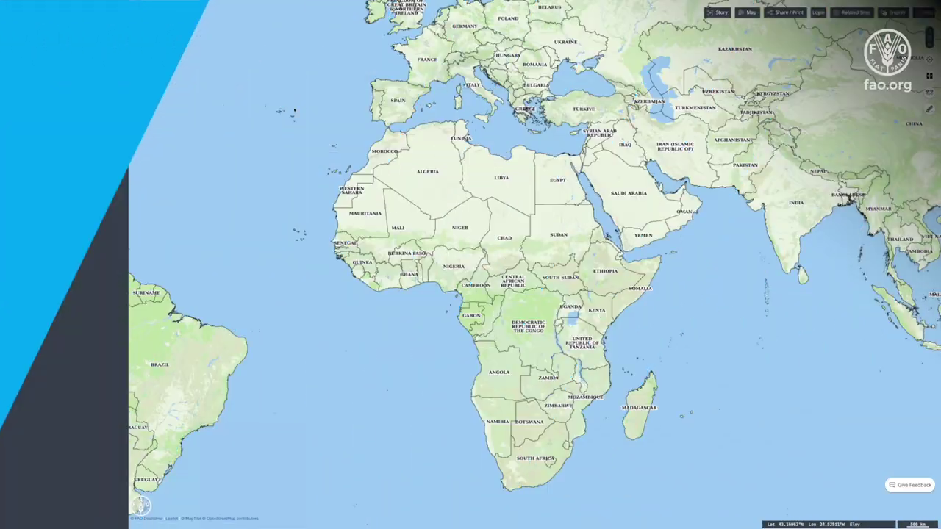
# From the Food Security catalogue, add Daily Food Prices Monitor - FAO DataLab to the map.
pyautogui.click(66, 32)
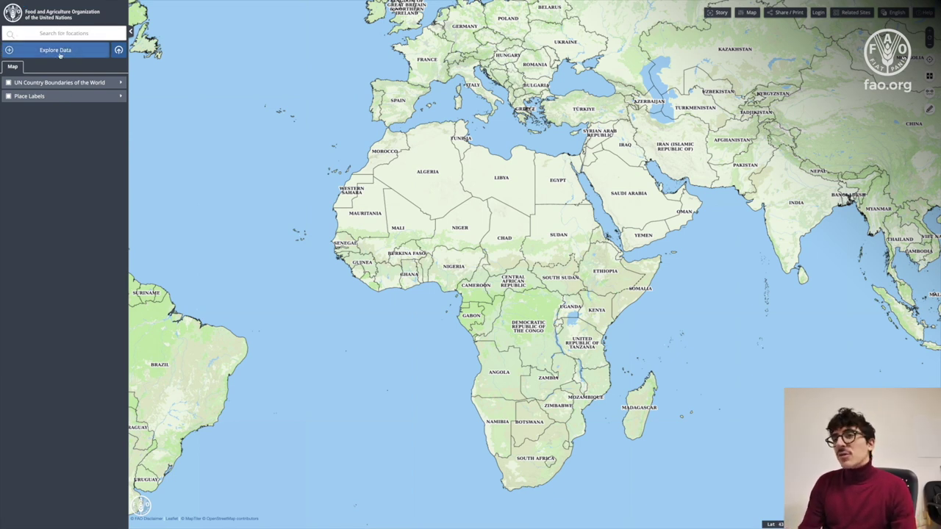
pyautogui.click(59, 51)
pyautogui.click(361, 46)
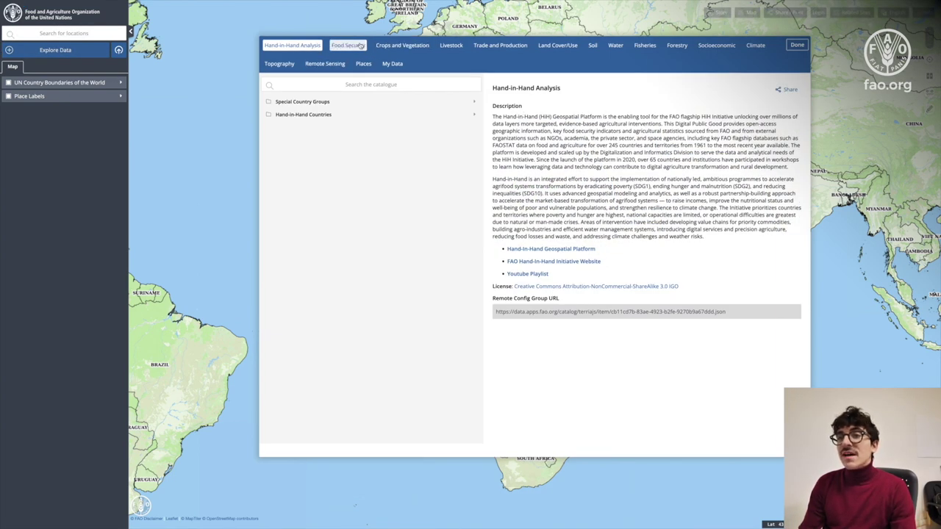
pyautogui.click(301, 114)
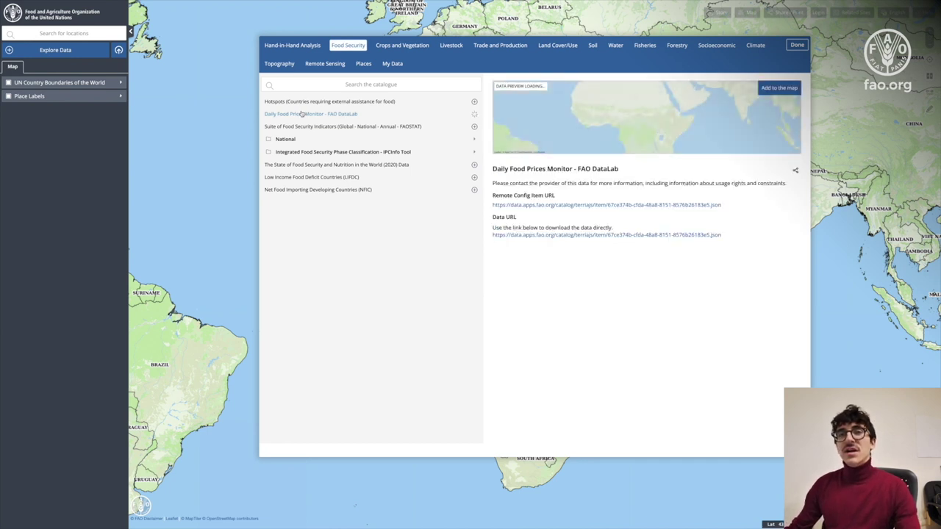
pyautogui.click(776, 88)
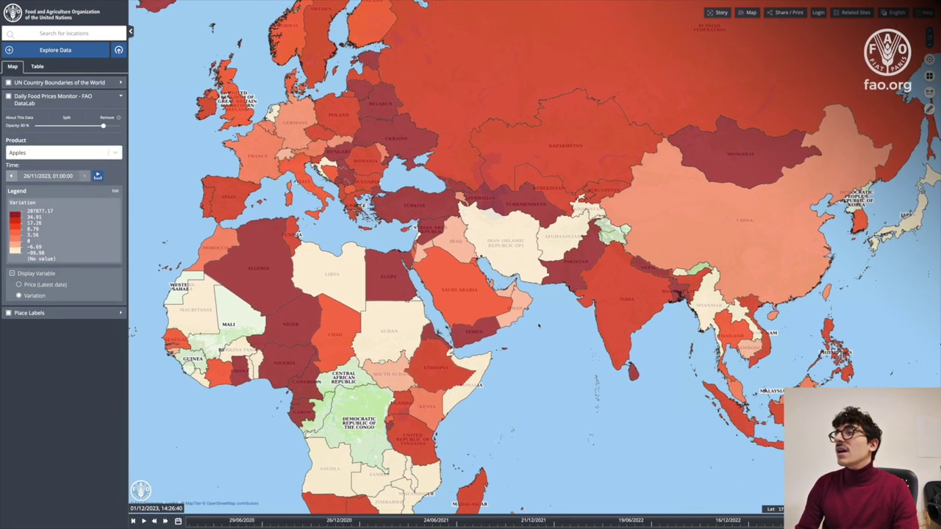
# Switch the mapped product to Potatoes, back to Apples, and show India's price details.
pyautogui.click(76, 154)
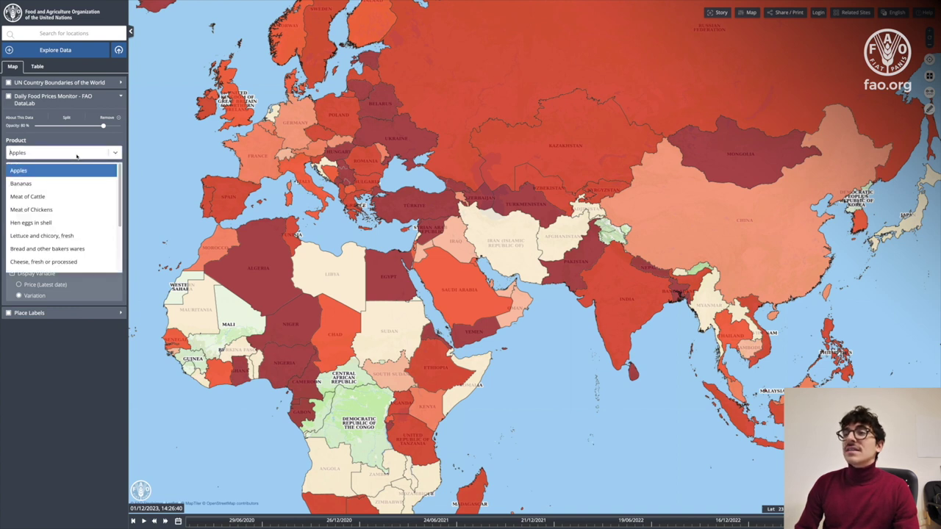
pyautogui.scroll(-2, 36, 248)
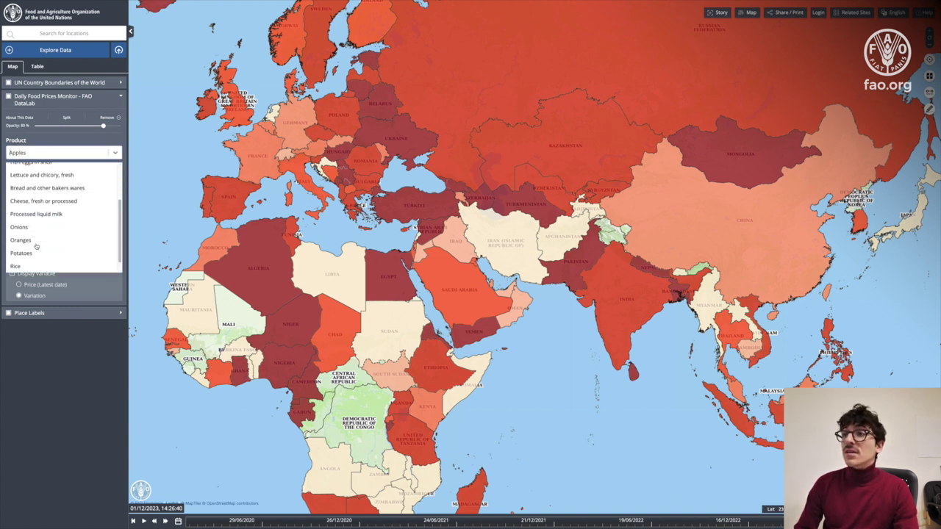
pyautogui.click(22, 253)
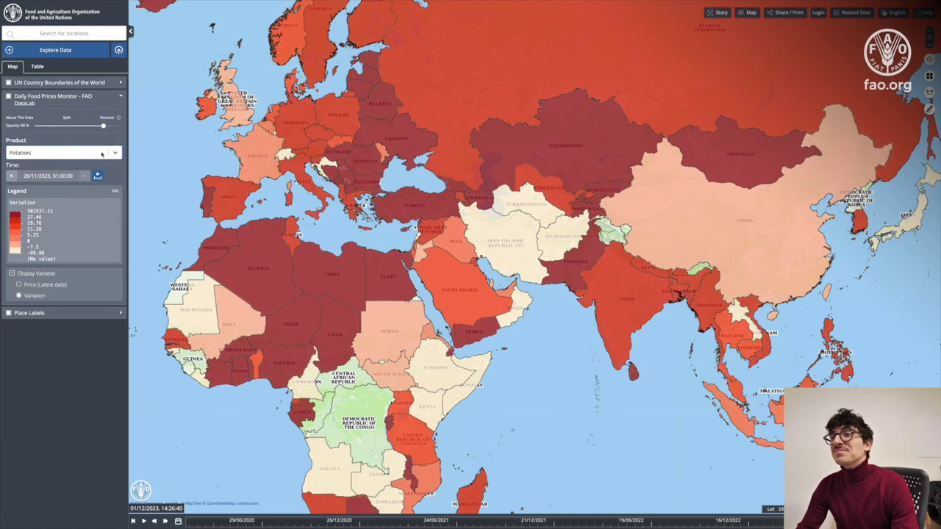
pyautogui.click(115, 153)
pyautogui.scroll(5, 44, 194)
pyautogui.click(24, 172)
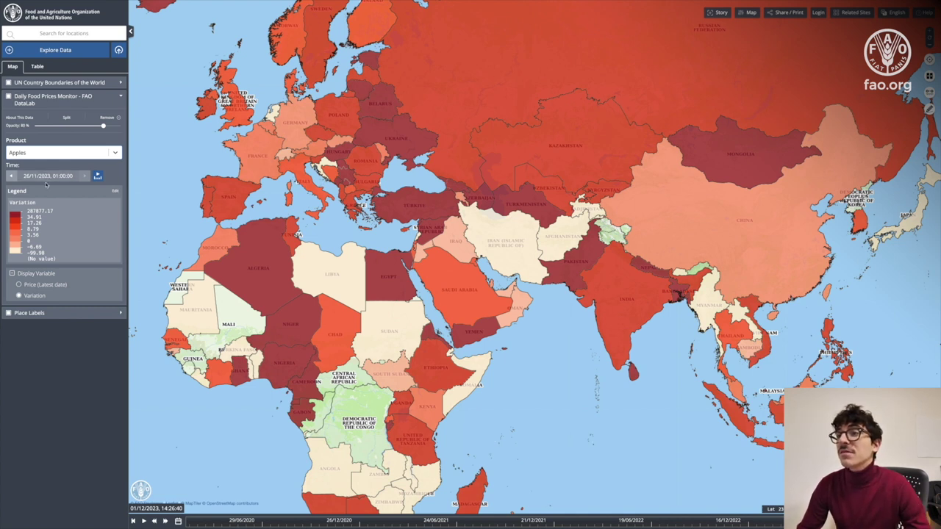
pyautogui.click(625, 299)
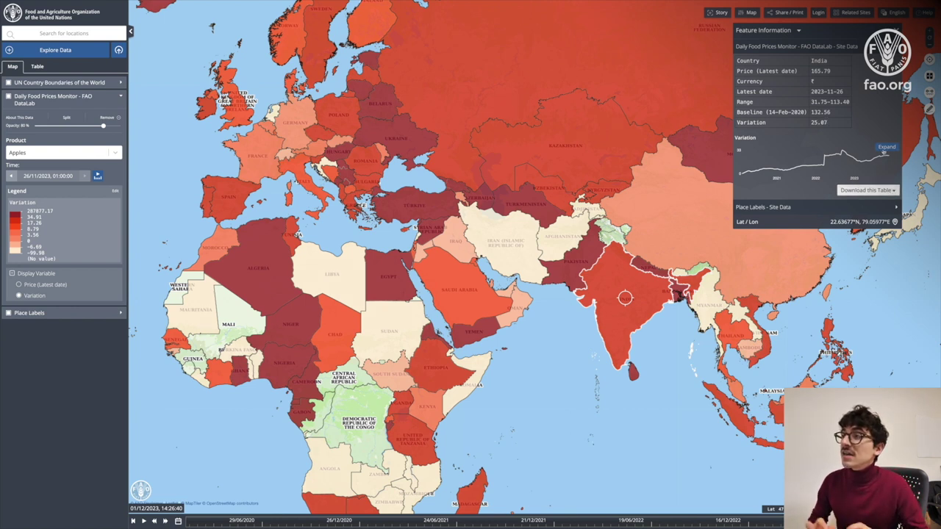
# Chart India's and Pakistan's apple price variation together, view it as a table, then return to the chart.
pyautogui.click(886, 147)
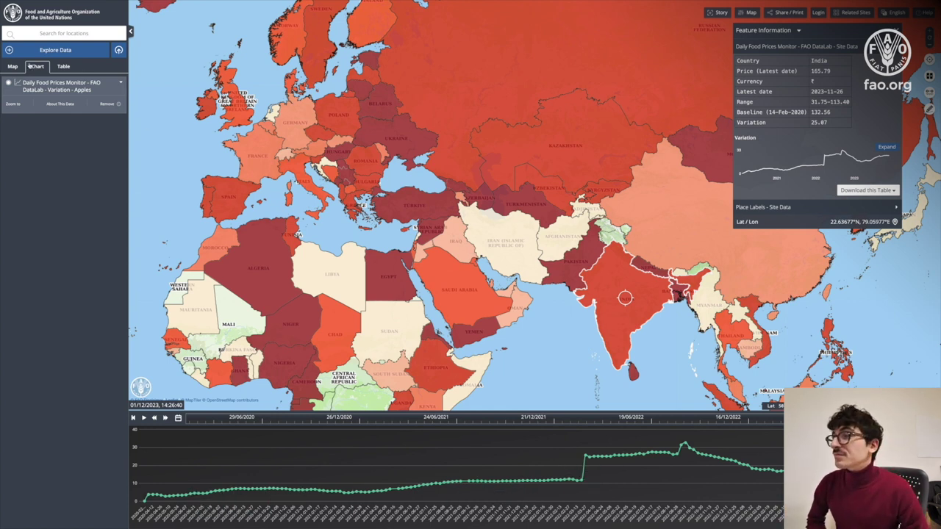
pyautogui.click(578, 262)
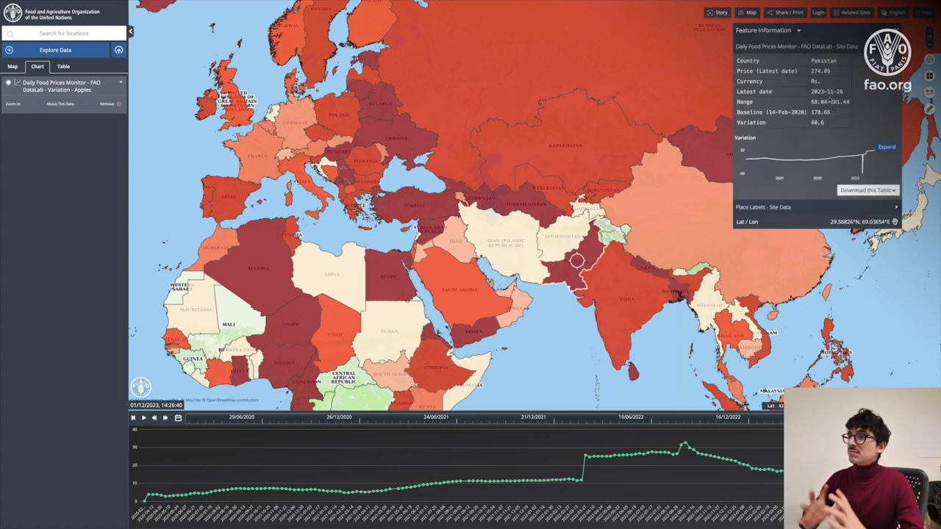
pyautogui.click(887, 148)
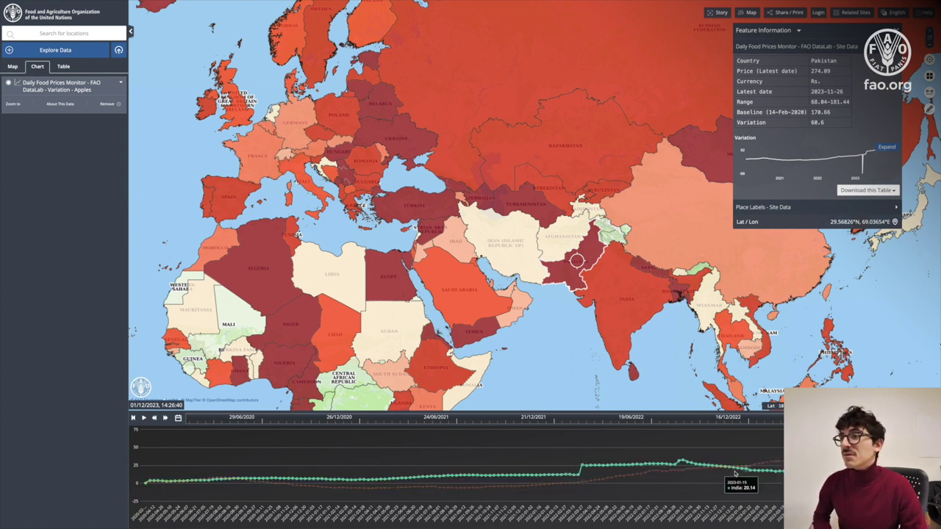
pyautogui.click(62, 67)
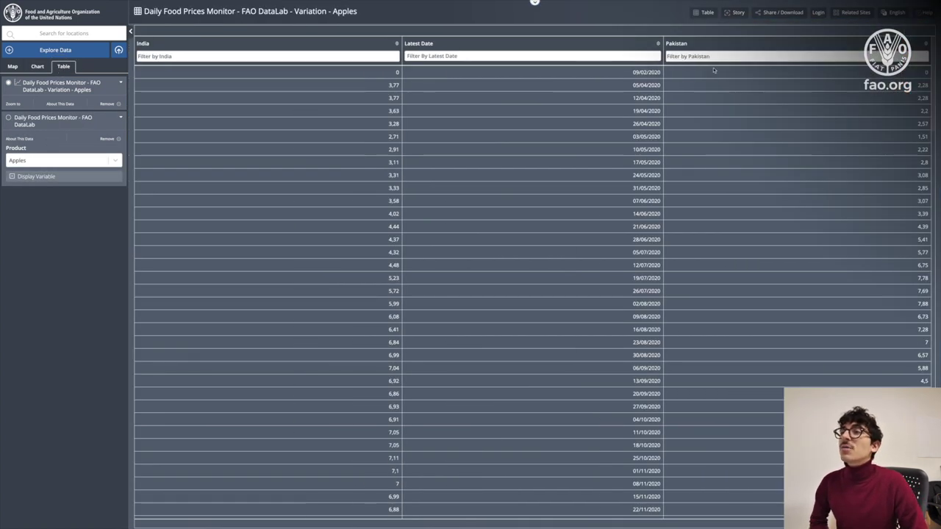
pyautogui.click(37, 67)
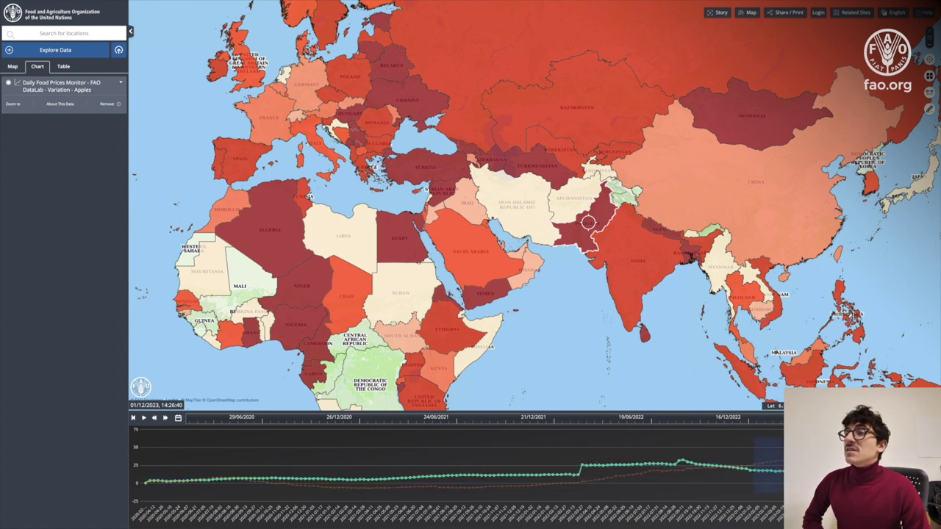
# Zoom the India–Pakistan variation chart into early 2023.
pyautogui.moveTo(780, 463); pyautogui.dragTo(783, 463)
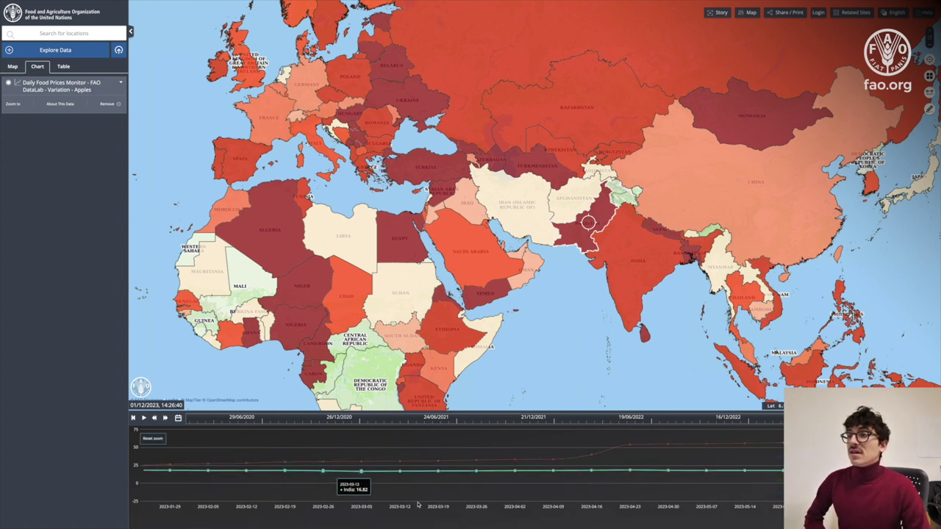
# Reset the chart to its full date range and remove the apples variation chart.
pyautogui.click(153, 439)
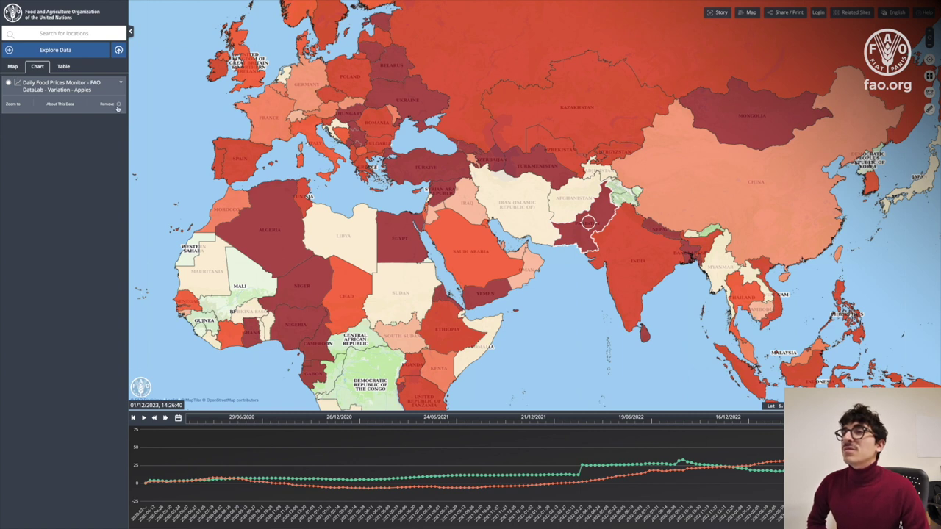
pyautogui.click(117, 107)
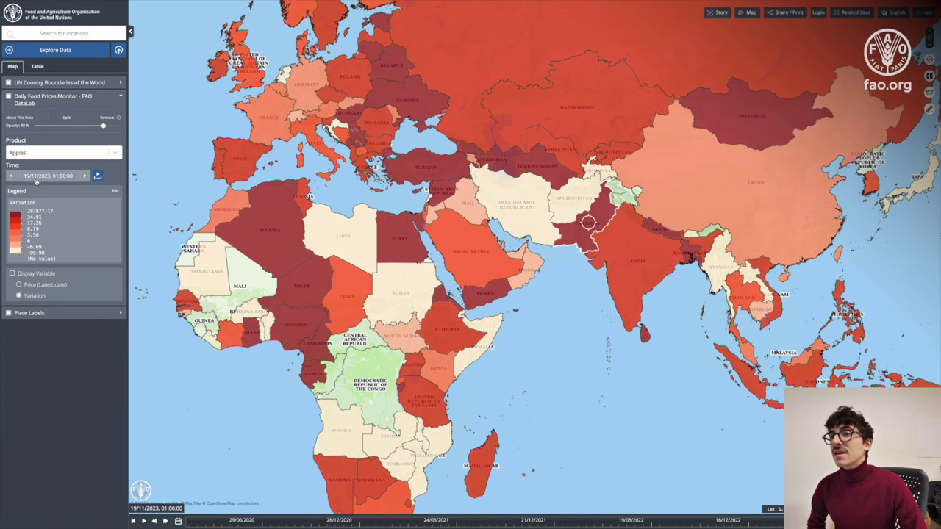
# Set the map date to 21/03/2021, then move the timeline to 21/02/2021.
pyautogui.click(44, 177)
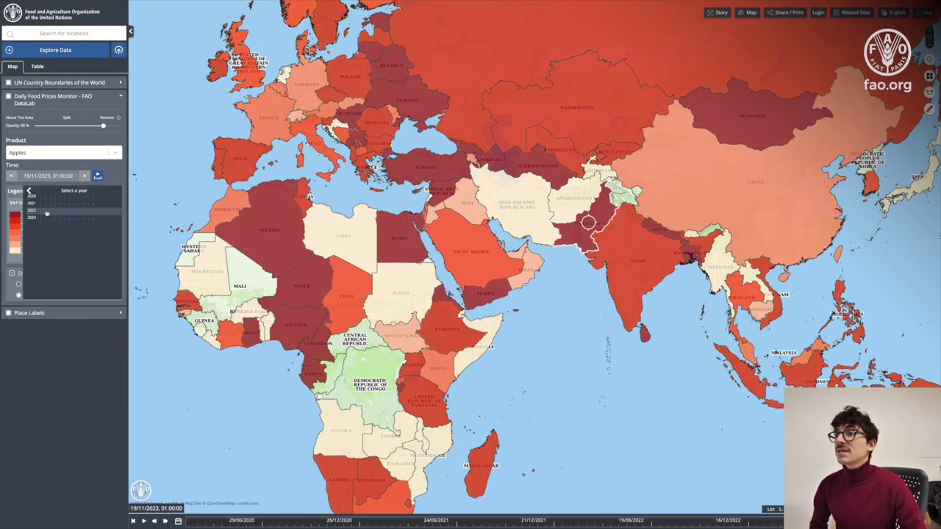
pyautogui.click(53, 205)
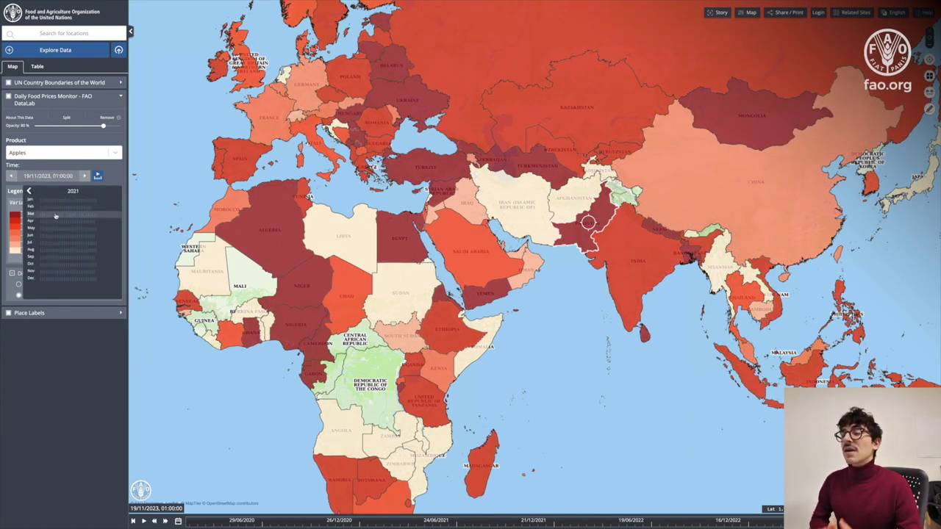
pyautogui.click(66, 214)
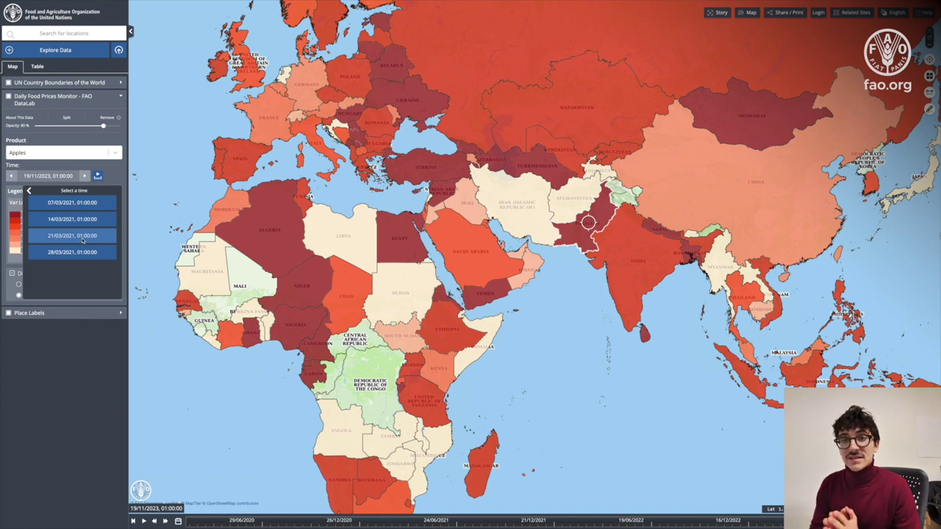
pyautogui.click(72, 236)
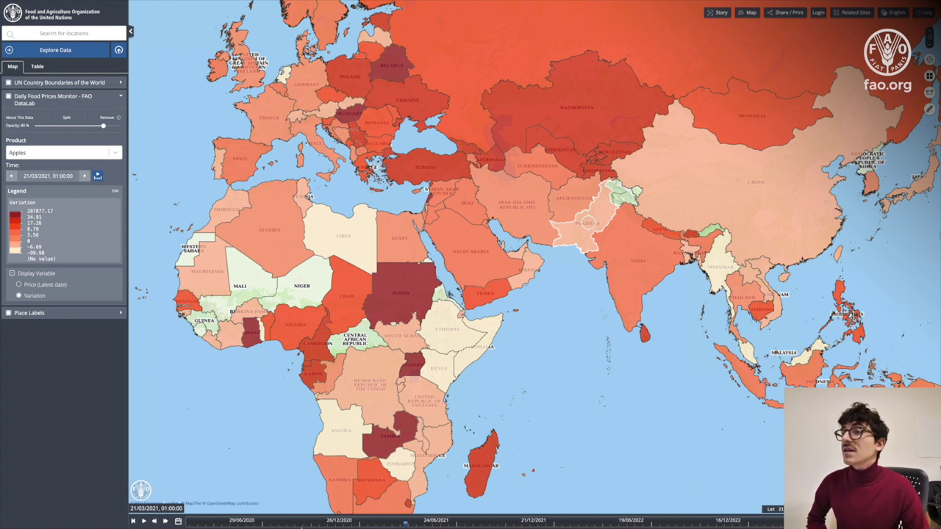
pyautogui.click(264, 523)
pyautogui.moveTo(265, 525); pyautogui.dragTo(403, 525)
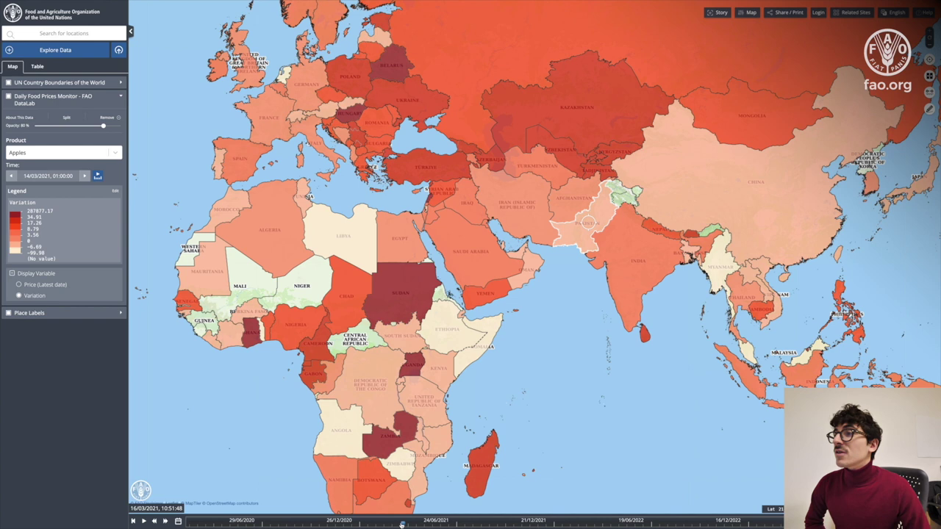
# Play and stop the timeline, show 22 August 2021, then remove the food prices layer.
pyautogui.click(145, 522)
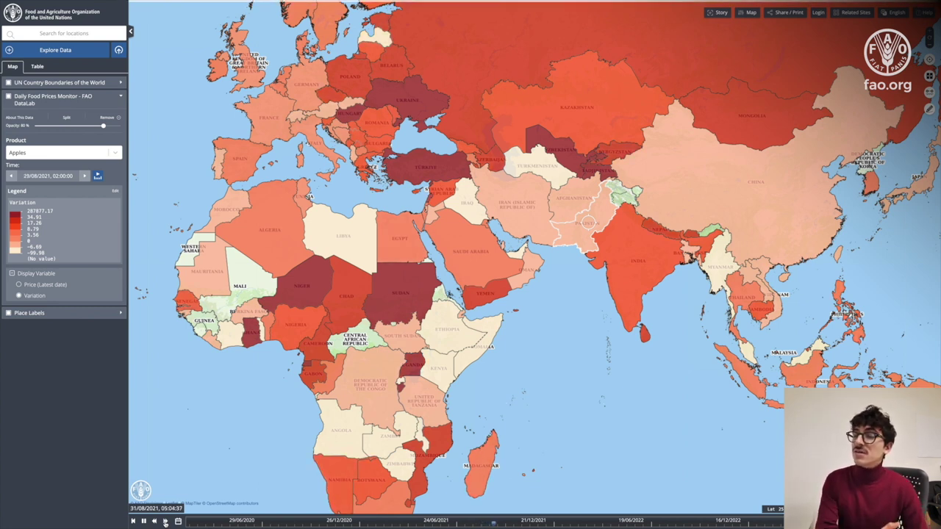
pyautogui.click(145, 521)
pyautogui.click(134, 522)
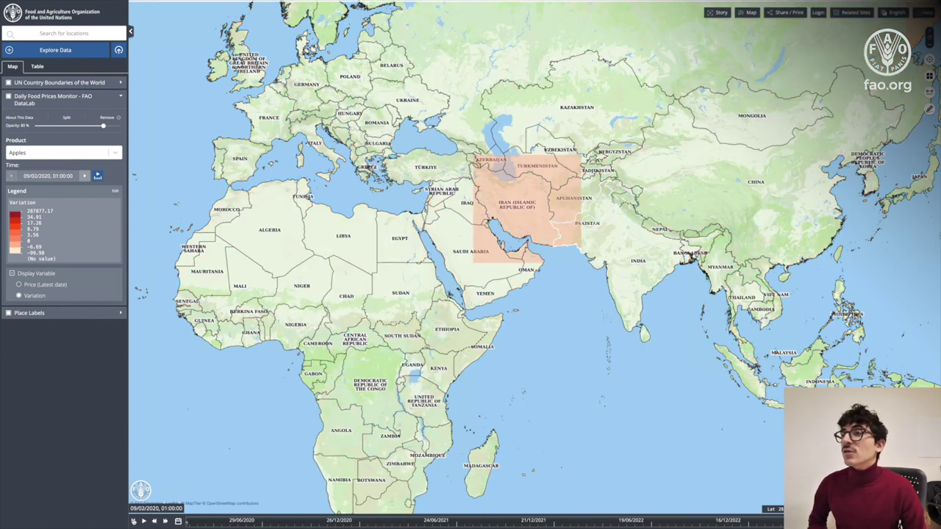
pyautogui.click(177, 521)
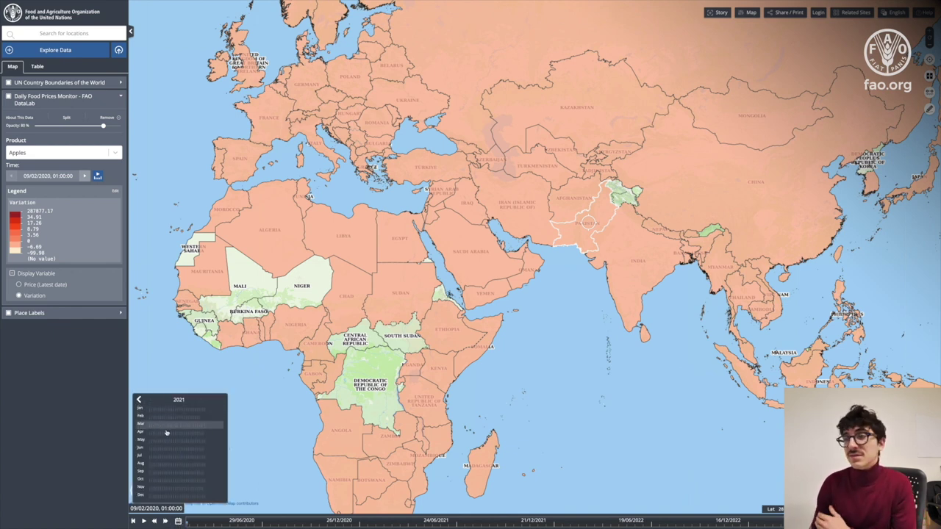
pyautogui.click(169, 463)
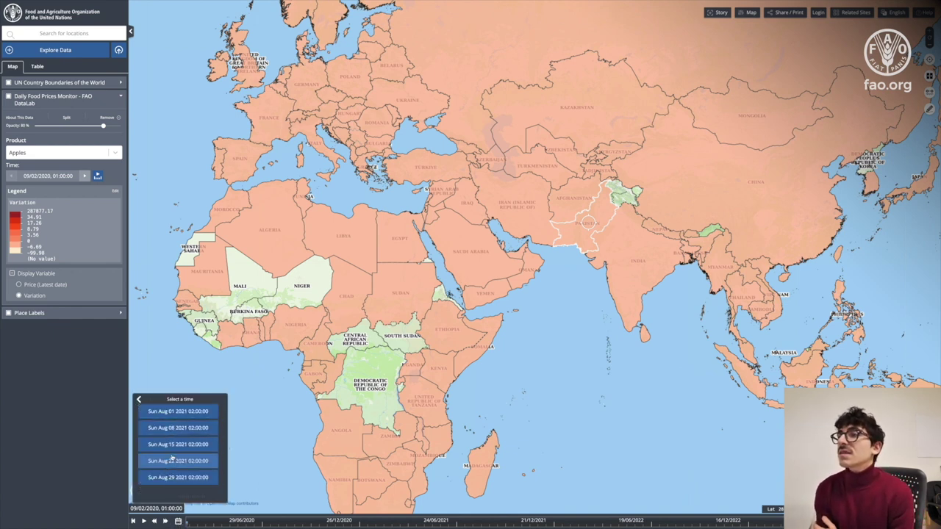
pyautogui.click(208, 462)
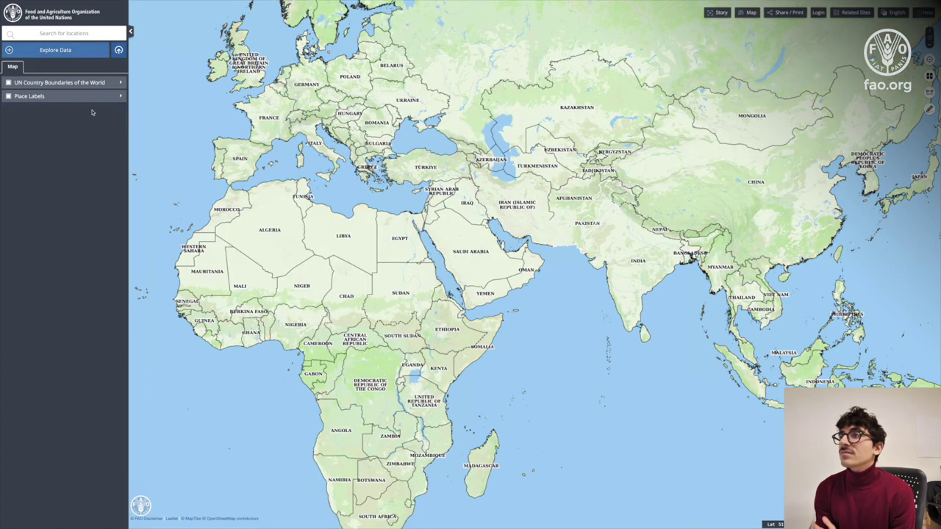
pyautogui.click(56, 50)
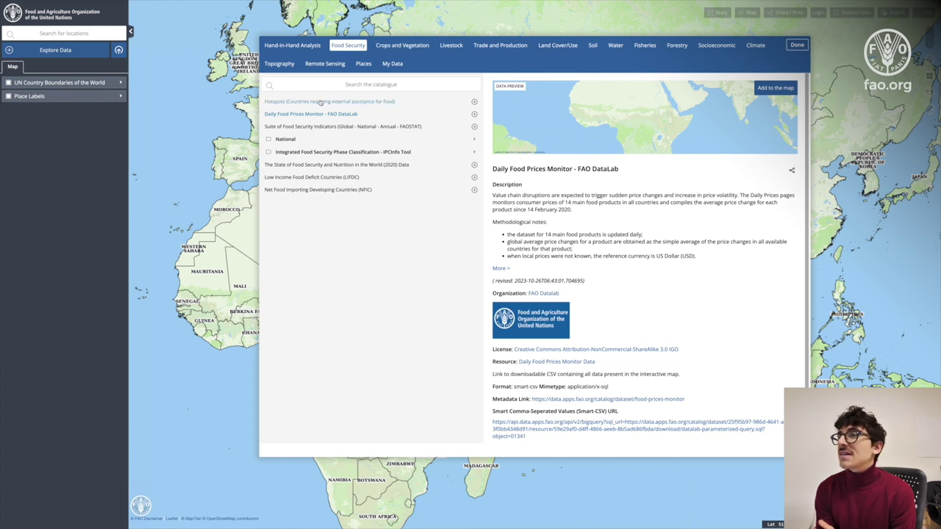
# Add Livestock > Animal Disease Event > Major diseases (by date) to the map.
pyautogui.click(451, 44)
pyautogui.click(316, 116)
pyautogui.click(318, 128)
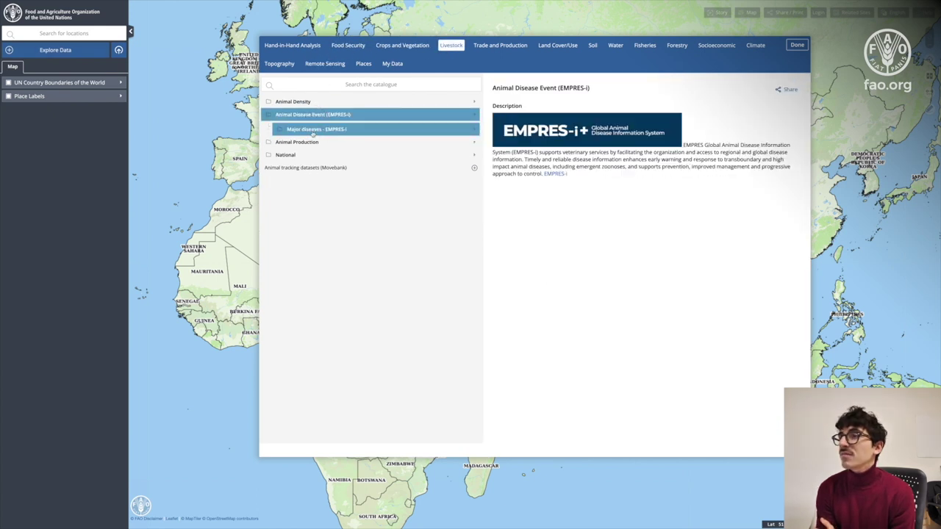
pyautogui.click(350, 144)
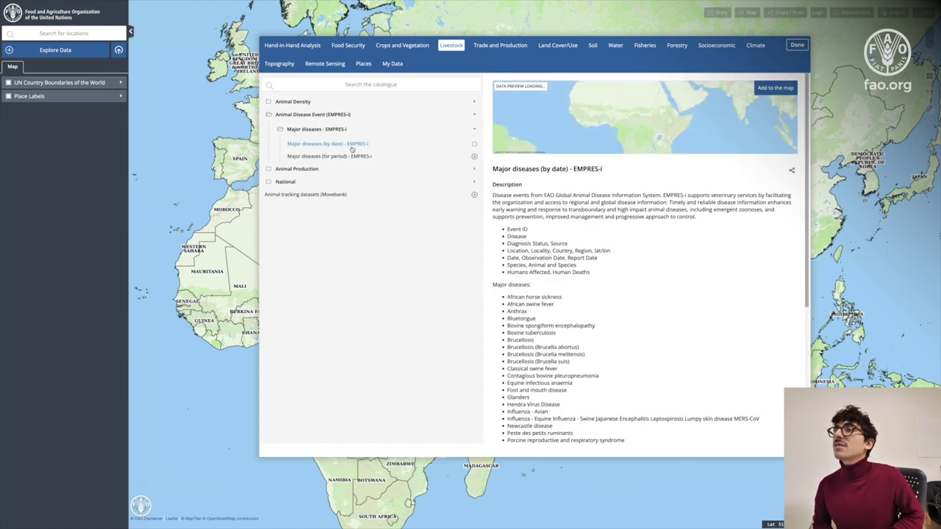
pyautogui.click(776, 87)
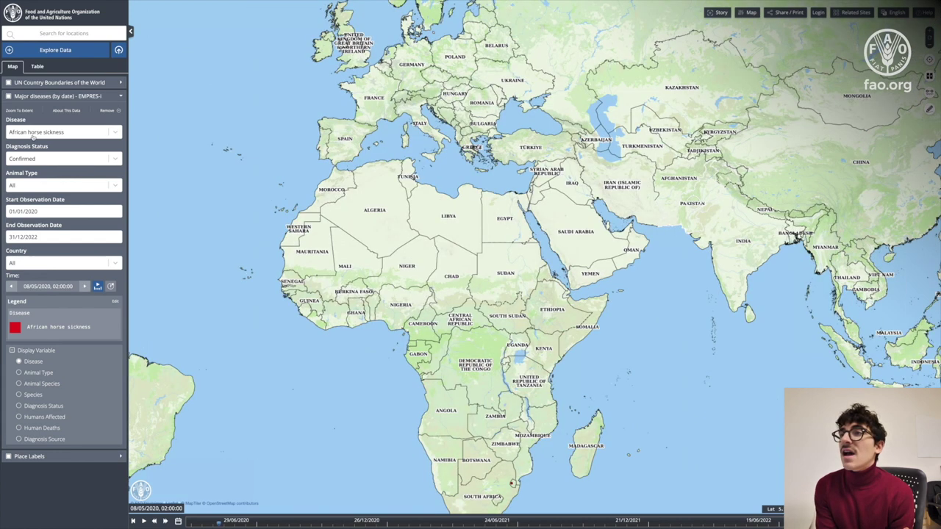
# Filter the layer to confirmed Rift Valley fever in all countries, then view a Libya outbreak's details.
pyautogui.click(33, 135)
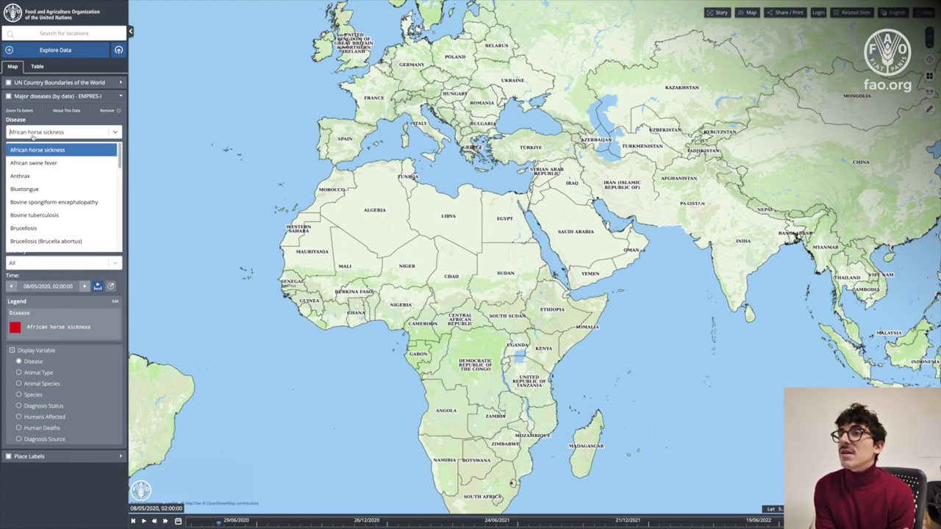
pyautogui.scroll(-10, 51, 195)
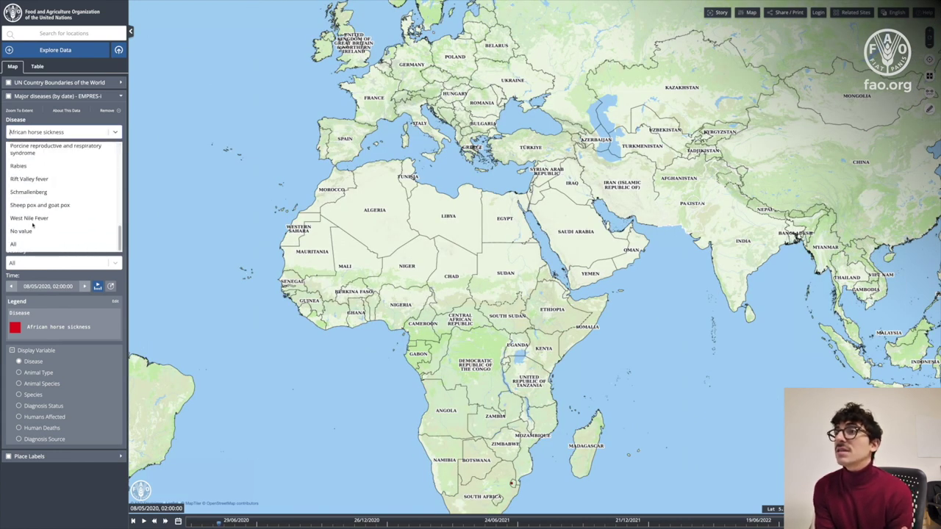
pyautogui.click(13, 244)
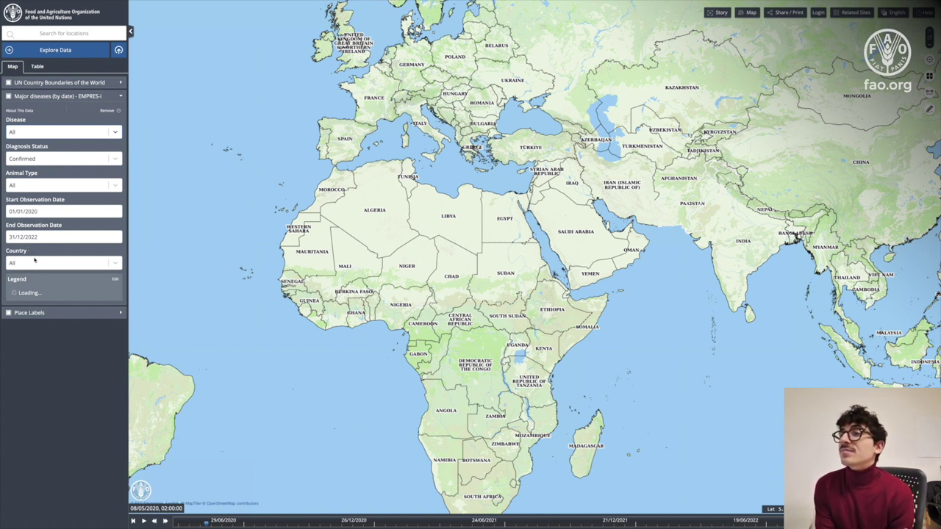
pyautogui.click(41, 134)
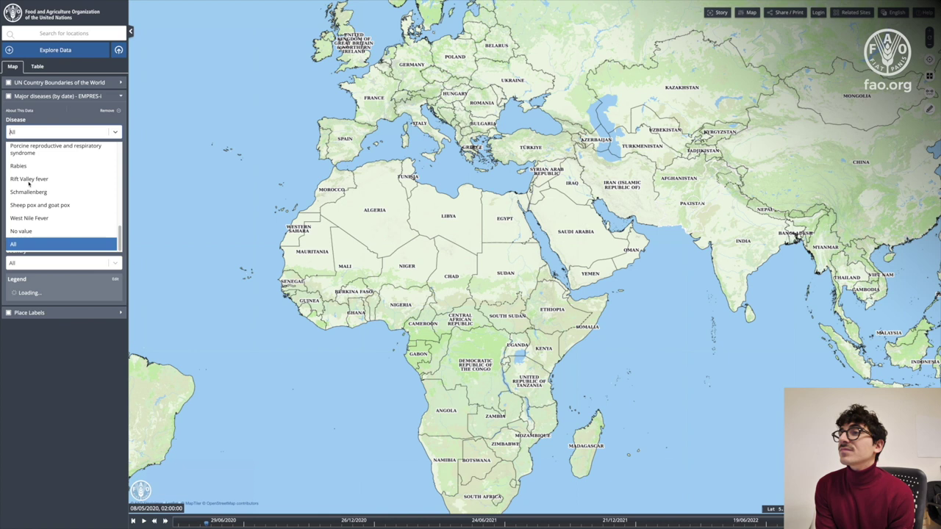
pyautogui.click(28, 181)
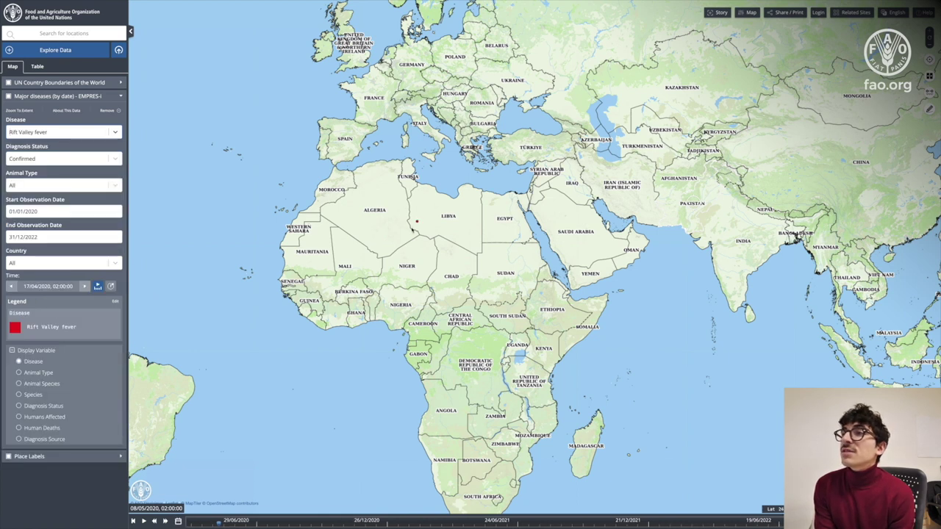
pyautogui.click(42, 184)
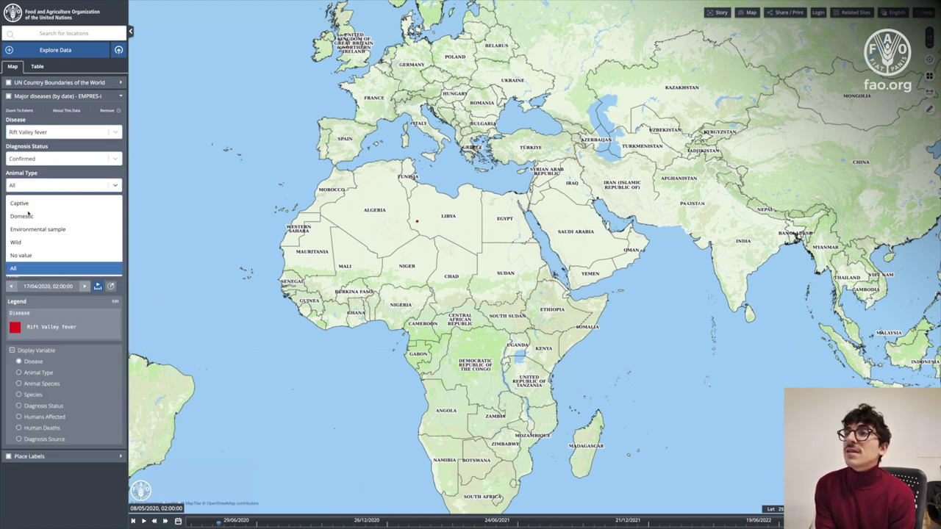
pyautogui.click(44, 161)
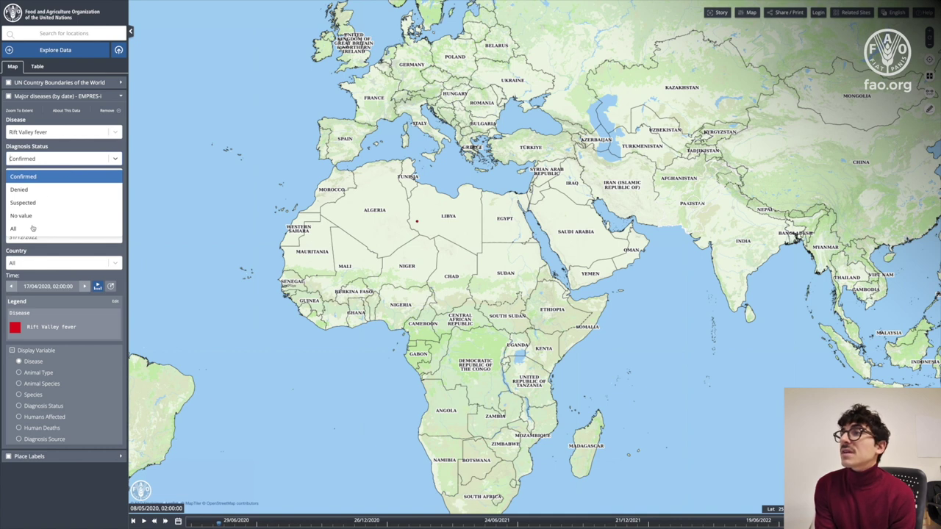
pyautogui.click(53, 253)
pyautogui.click(38, 264)
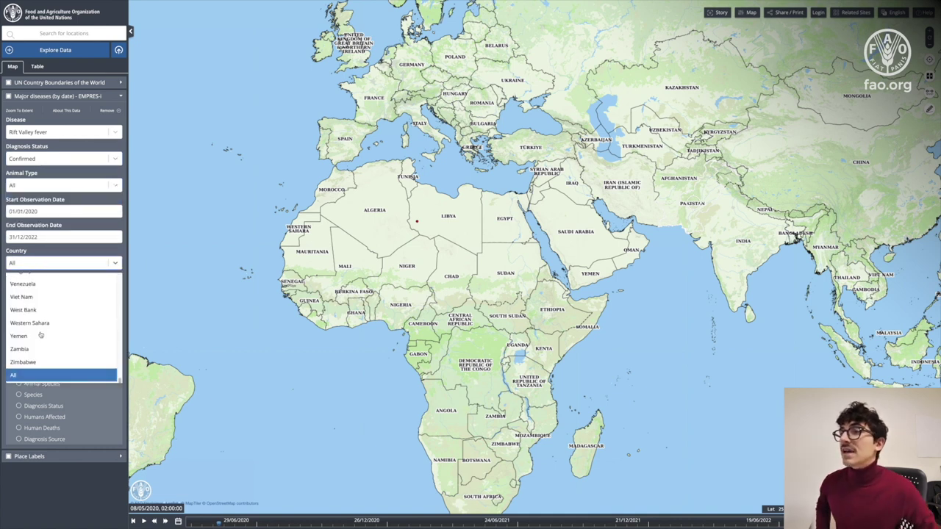
pyautogui.click(44, 252)
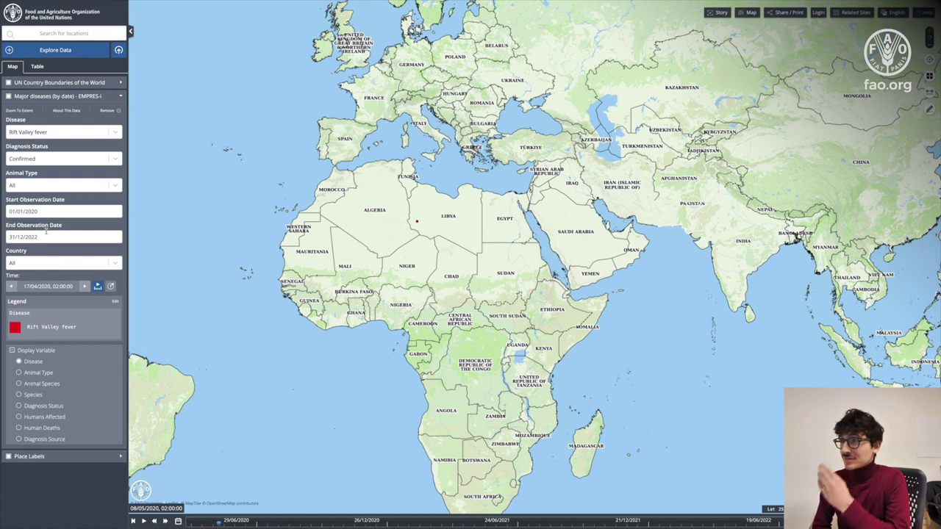
pyautogui.click(417, 223)
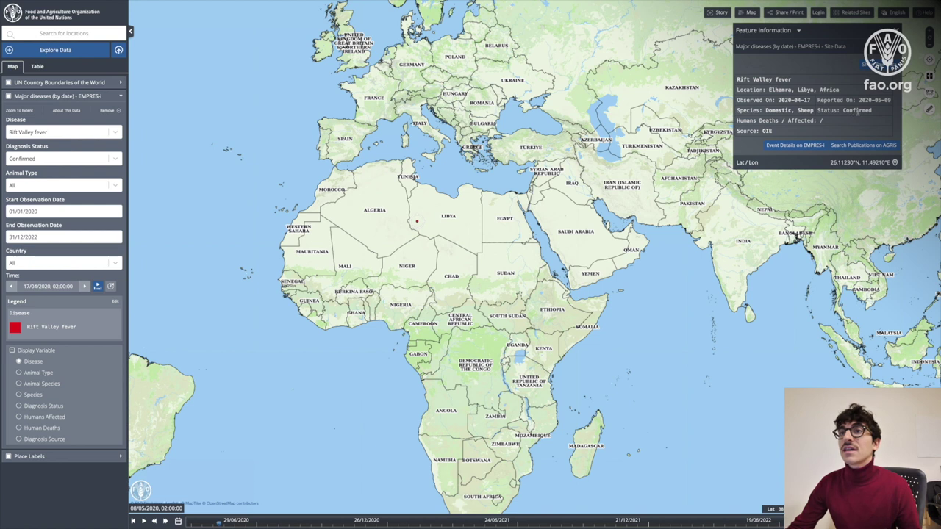
# Open the Elhamra, Libya outbreak's full event details on EMPRES-i, then close that tab.
pyautogui.click(796, 145)
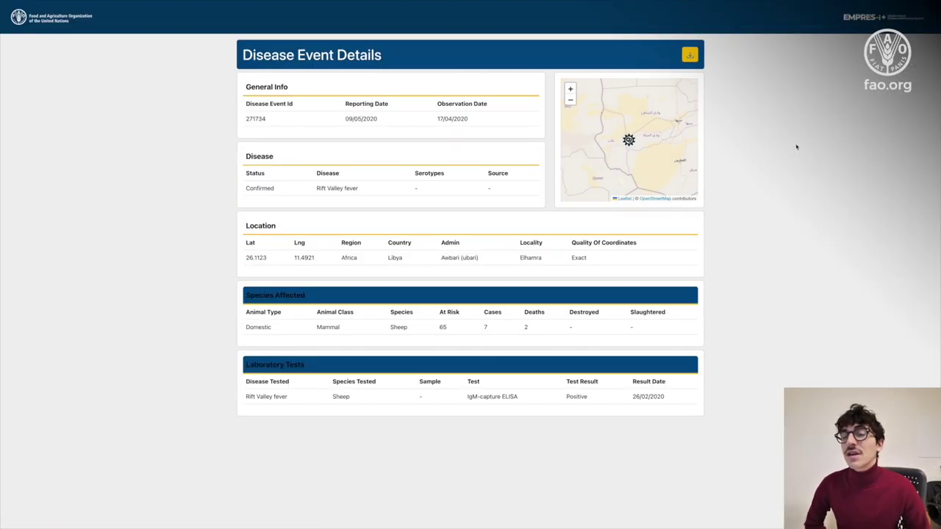
pyautogui.hotkey('ctrl', 'w')
# Close the Feature Information popup for the Libya outbreak.
pyautogui.click(796, 146)
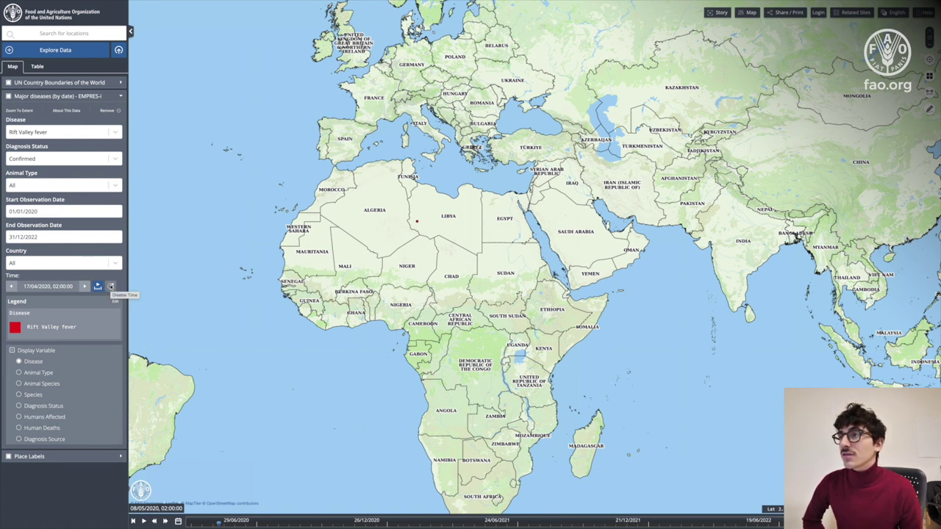
# Turn off time filtering, zoom to Mauritania and Senegal, and show the events as a table.
pyautogui.click(111, 286)
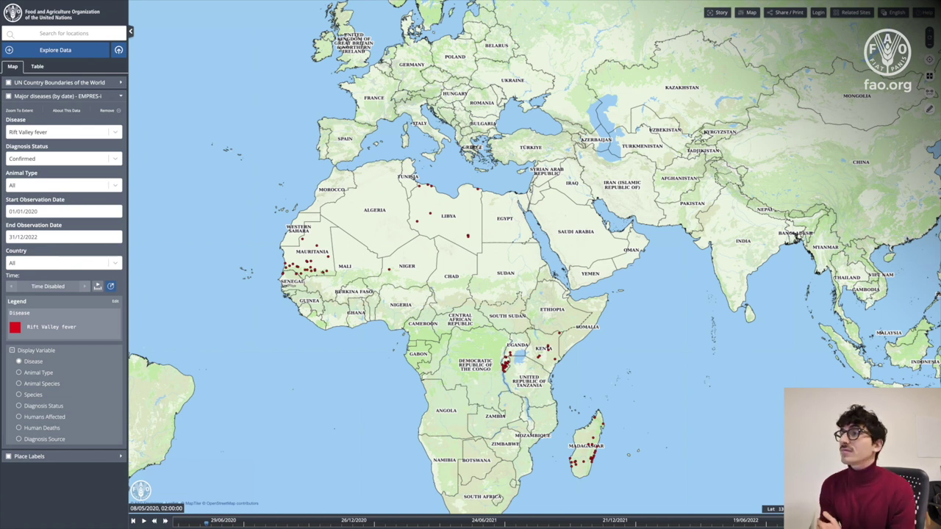
pyautogui.moveTo(259, 216); pyautogui.dragTo(376, 302)
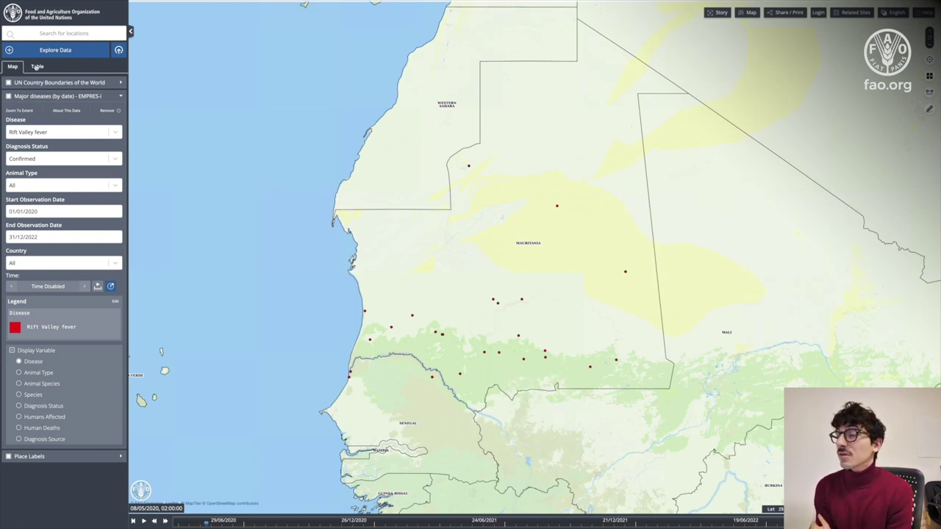
pyautogui.click(37, 66)
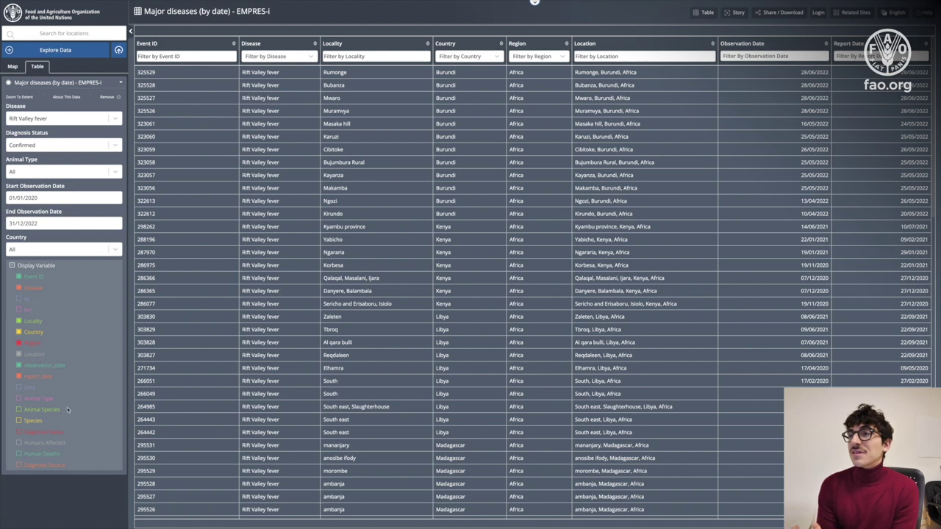
# Add the Animal Type column to the Rift Valley fever table, trying then clearing a Wild filter.
pyautogui.click(18, 399)
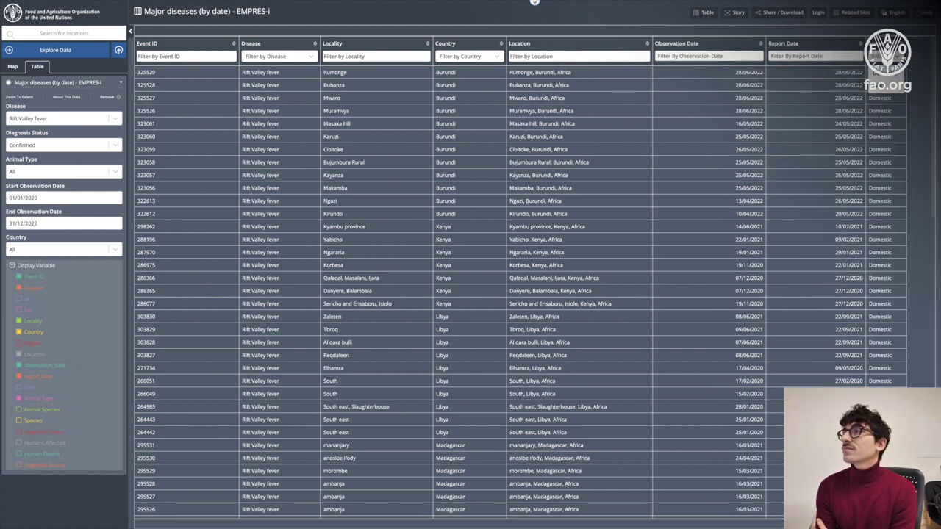
pyautogui.click(882, 89)
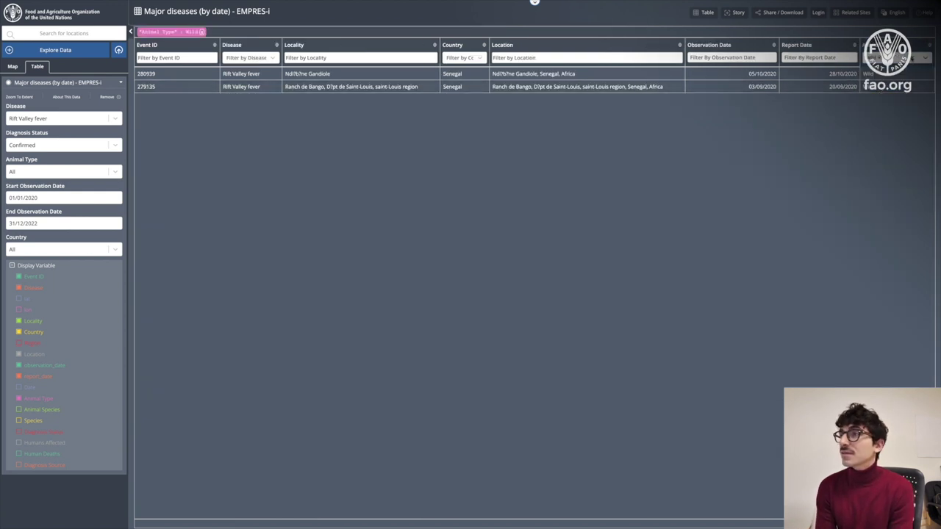
pyautogui.click(202, 33)
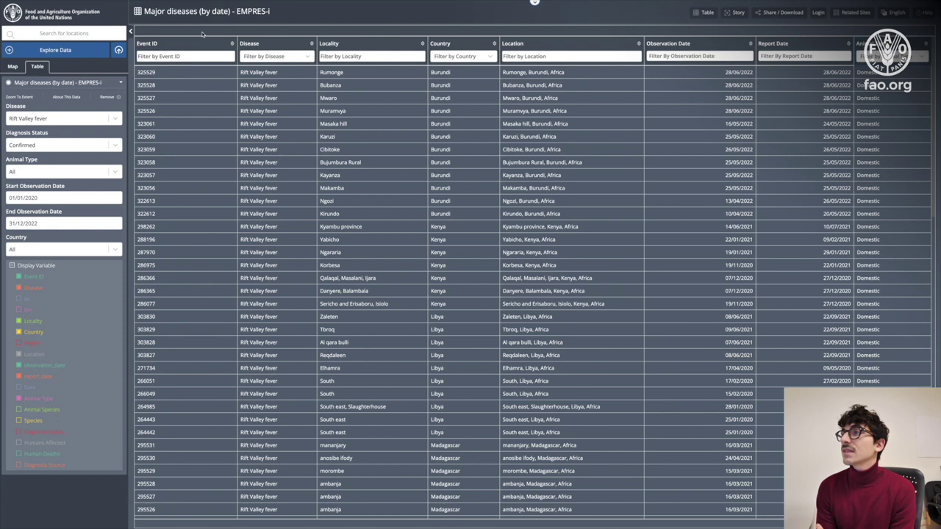
pyautogui.click(536, 8)
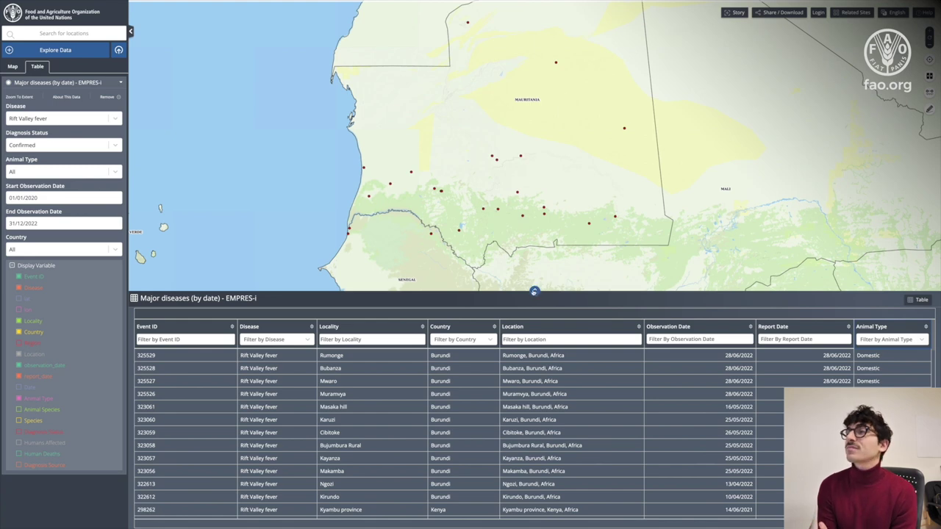
pyautogui.click(534, 291)
# Give the table a light colour theme and switch it to a Pivot view.
pyautogui.click(703, 13)
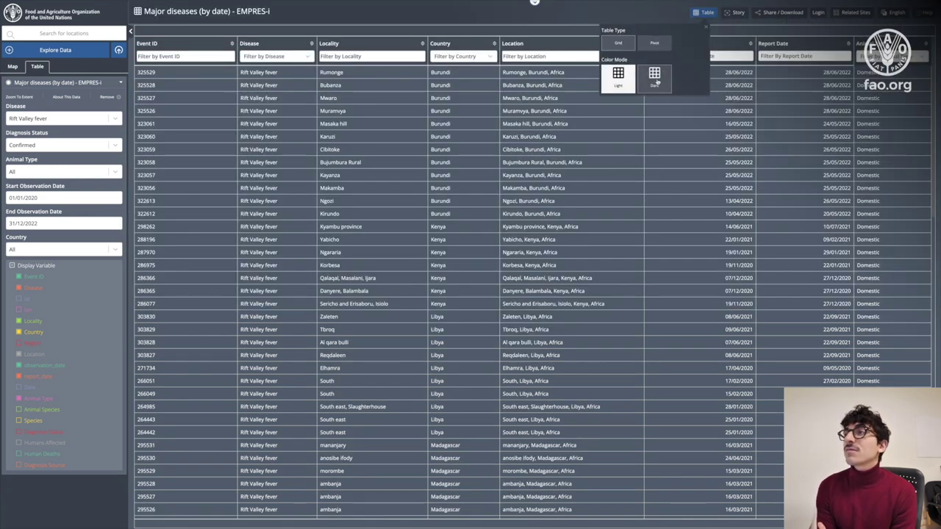
pyautogui.click(657, 83)
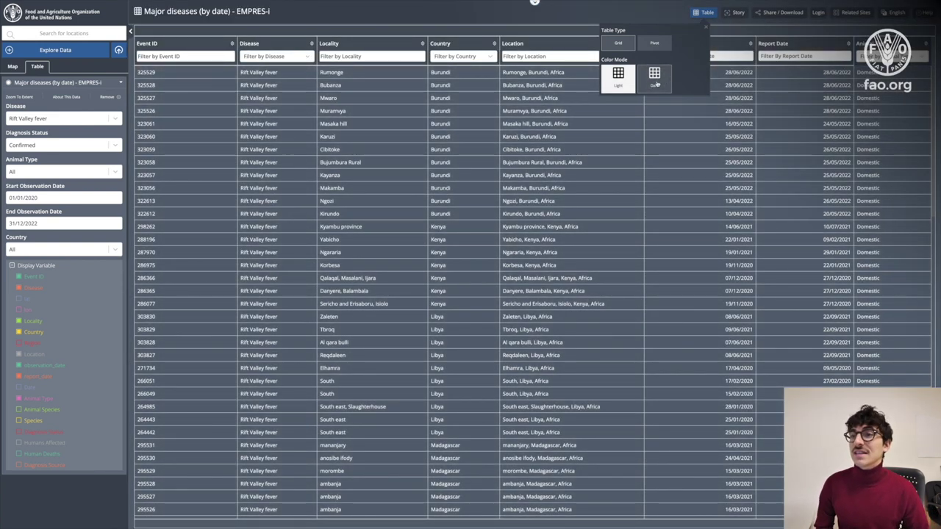
pyautogui.click(657, 44)
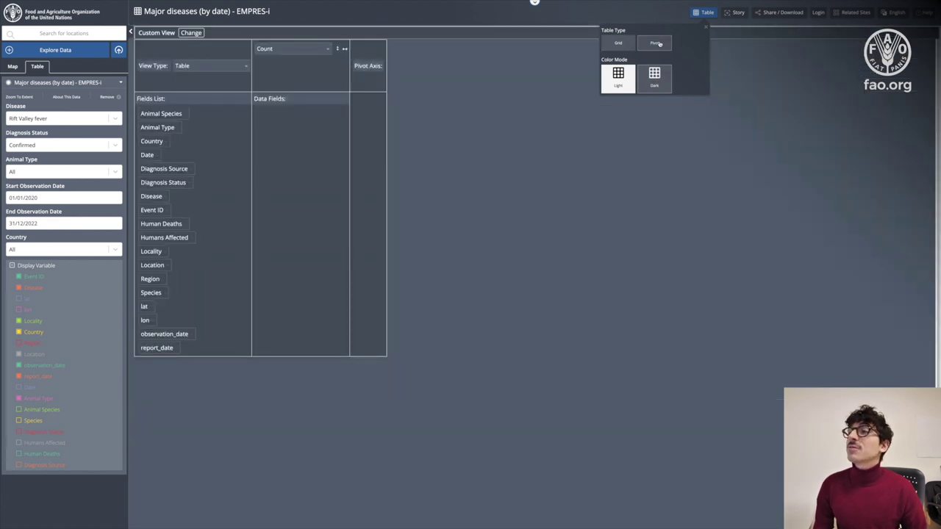
# Set the pivot to Country as rows and Animal Type as columns.
pyautogui.moveTo(151, 141); pyautogui.dragTo(292, 130)
pyautogui.moveTo(152, 142); pyautogui.dragTo(400, 80)
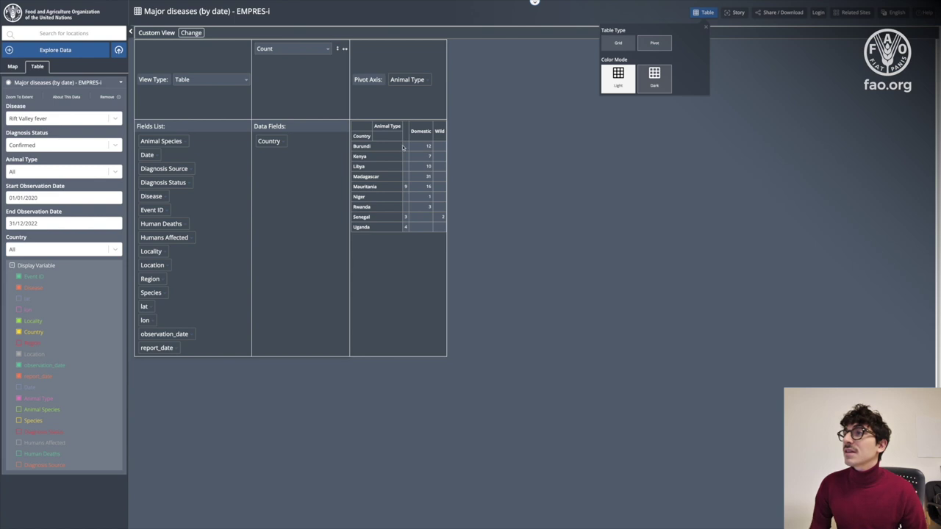
pyautogui.click(705, 27)
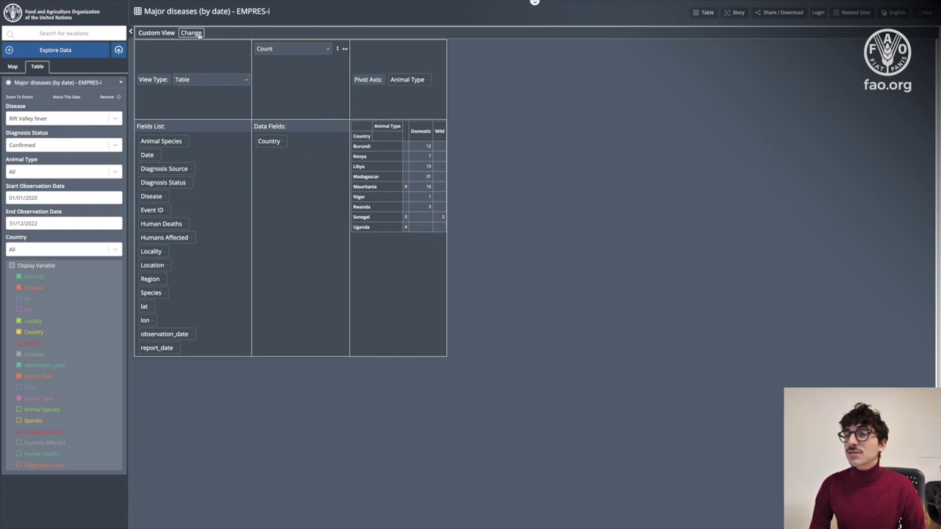
# Show the pivot counts as a Table Heatmap and finish editing to display only the heatmap.
pyautogui.click(215, 80)
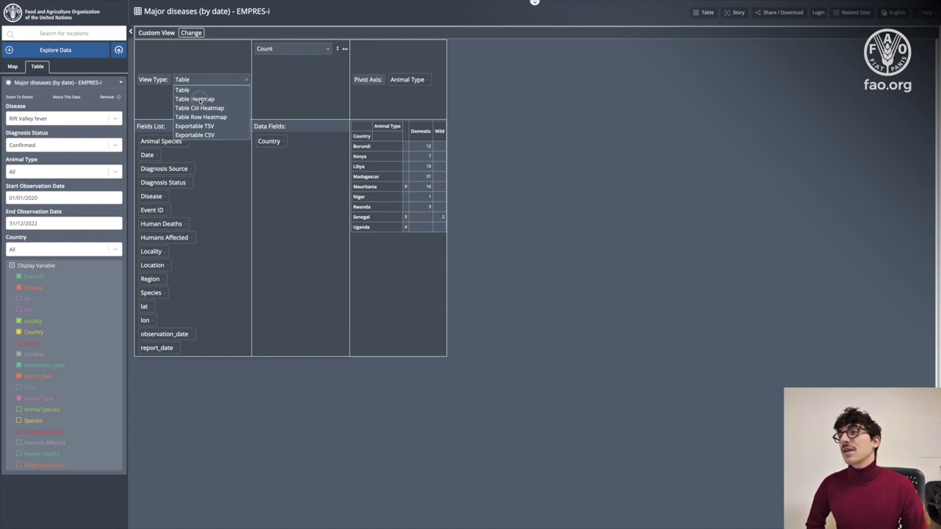
pyautogui.click(202, 100)
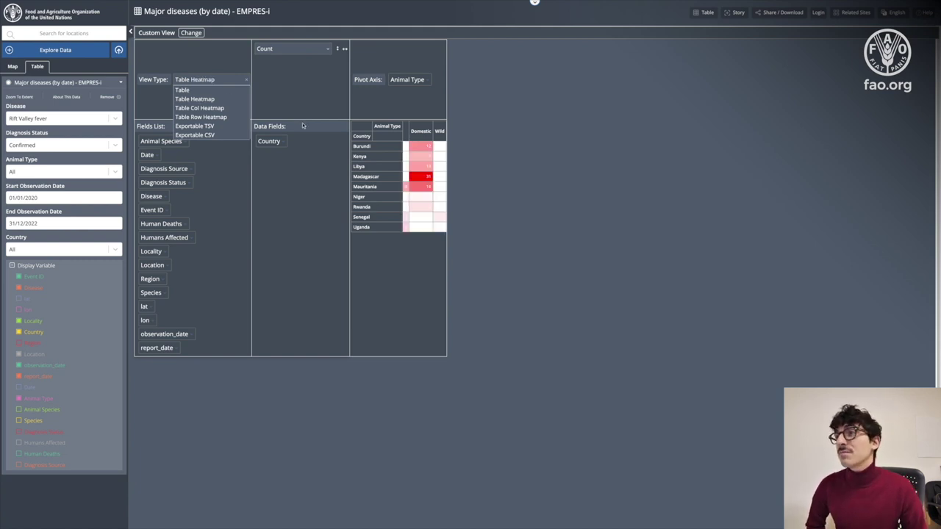
pyautogui.click(220, 61)
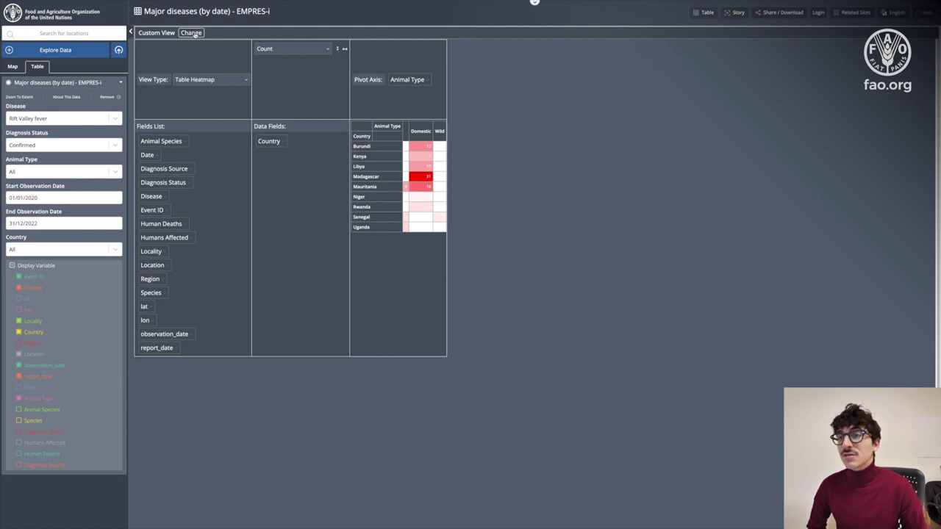
pyautogui.click(201, 83)
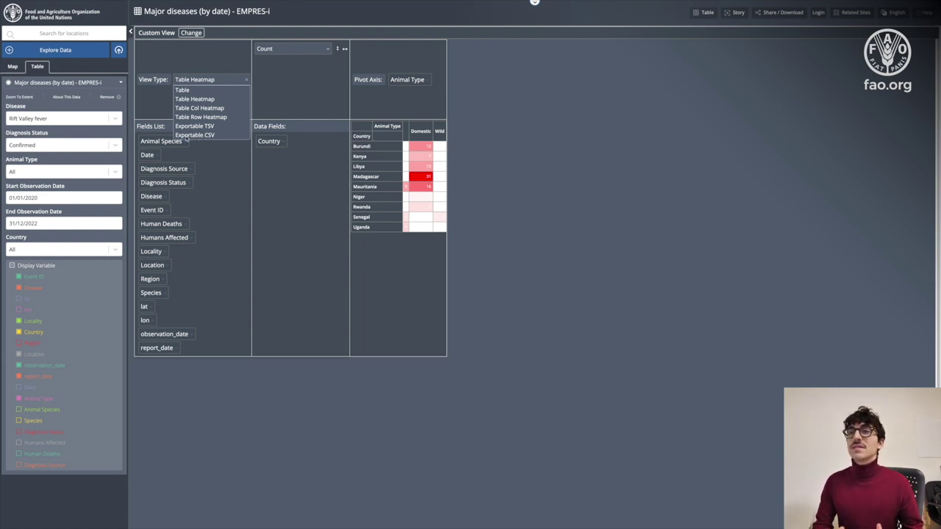
pyautogui.click(191, 53)
pyautogui.click(190, 32)
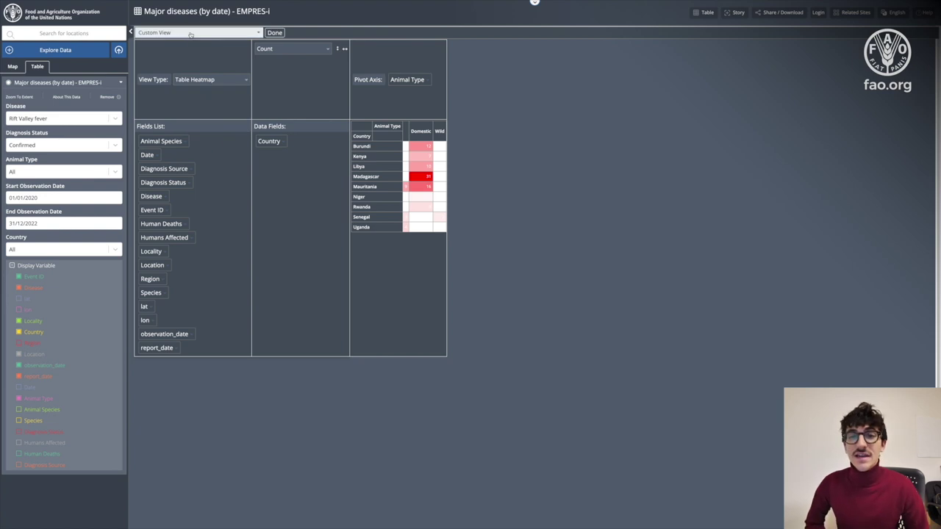
pyautogui.click(276, 33)
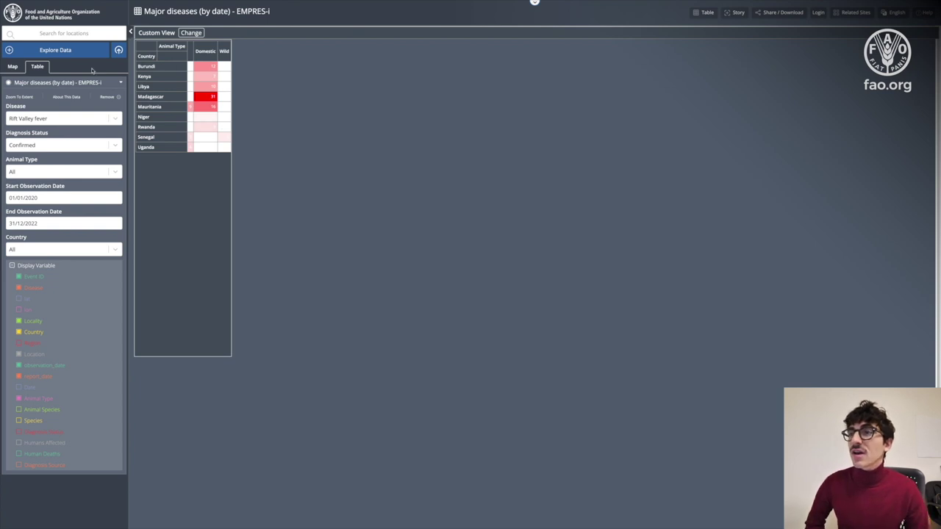
# Remove the Major diseases layer from the map and zoom out over Africa and Europe.
pyautogui.click(13, 66)
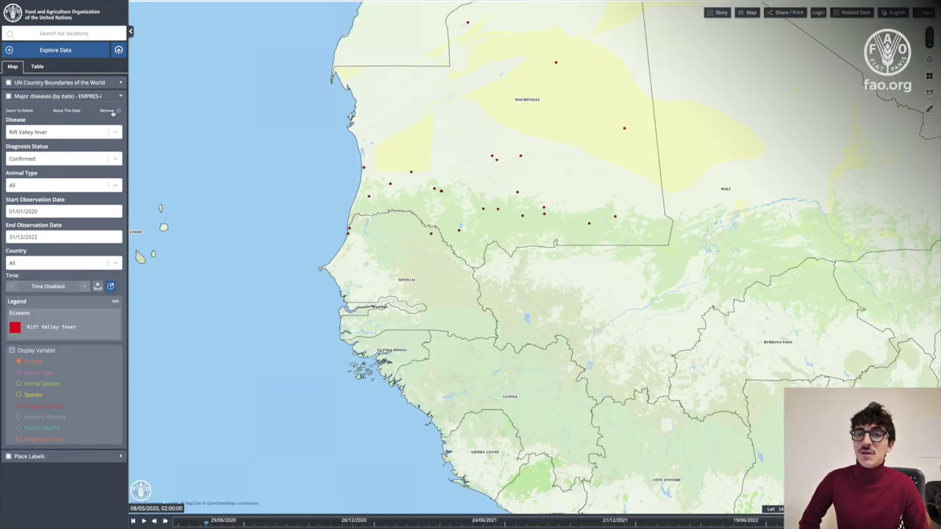
pyautogui.click(110, 111)
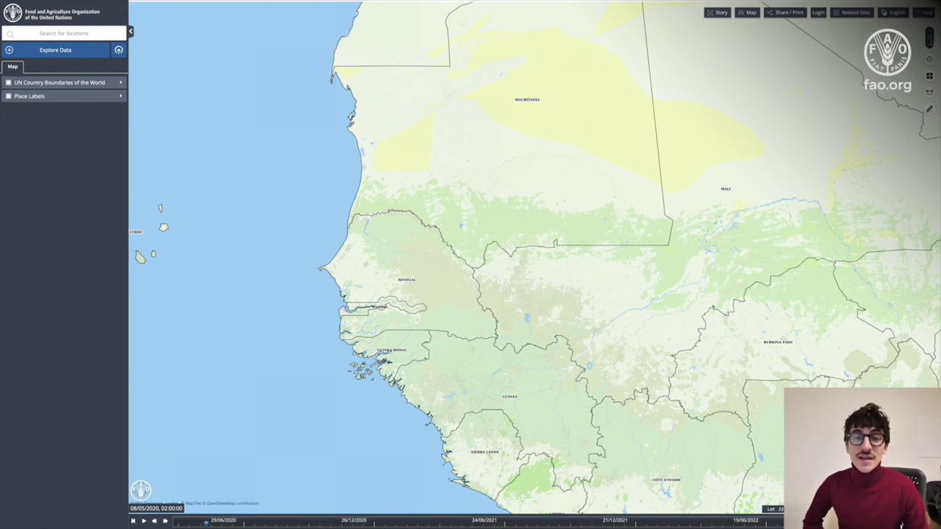
pyautogui.scroll(-5, 651, 150)
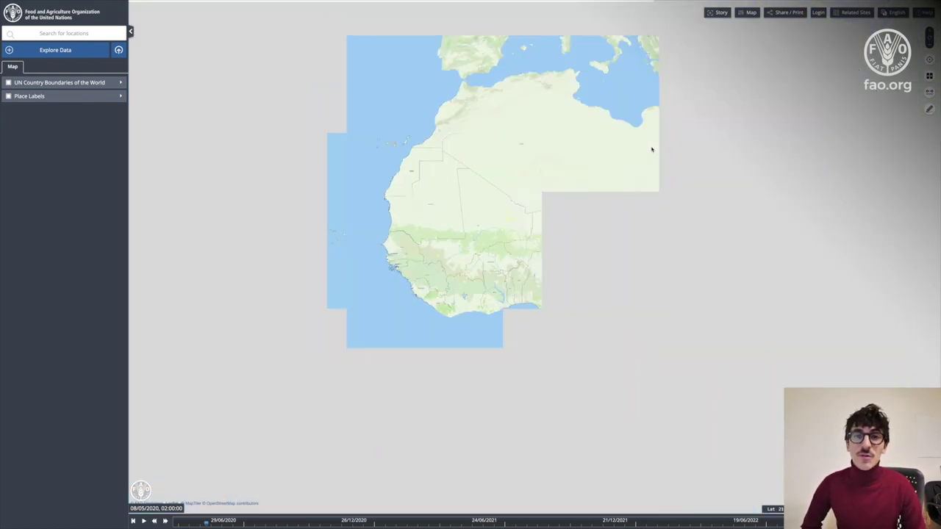